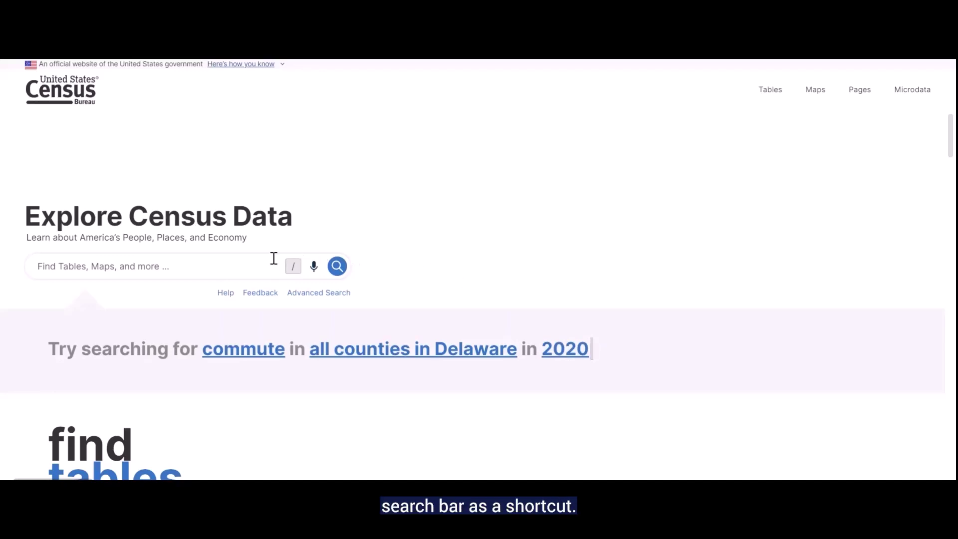
Step: Search census data for 'single year of age' and scroll through the Tables results
{"action": "left_click", "coordinate": [255, 267]}
{"action": "type", "text": "sing"}
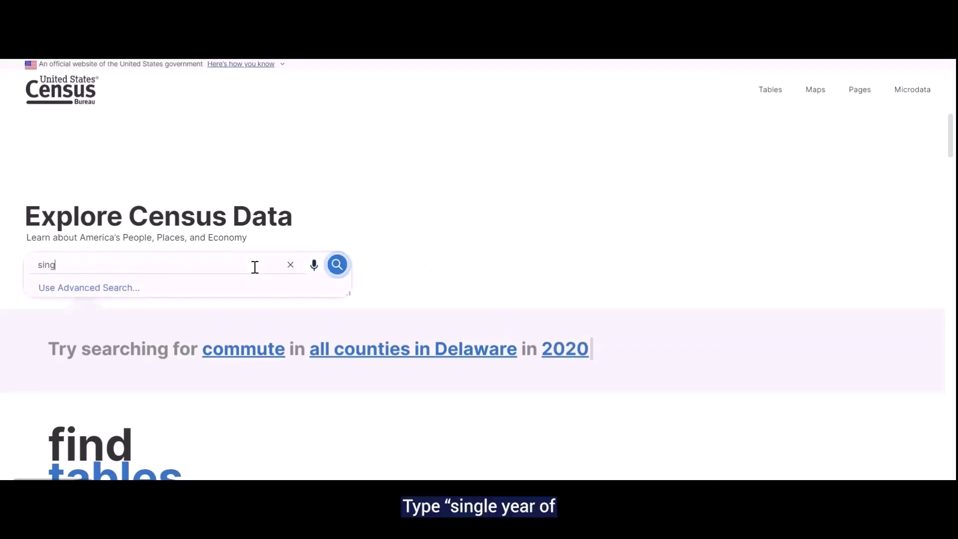
{"action": "type", "text": "le year of age"}
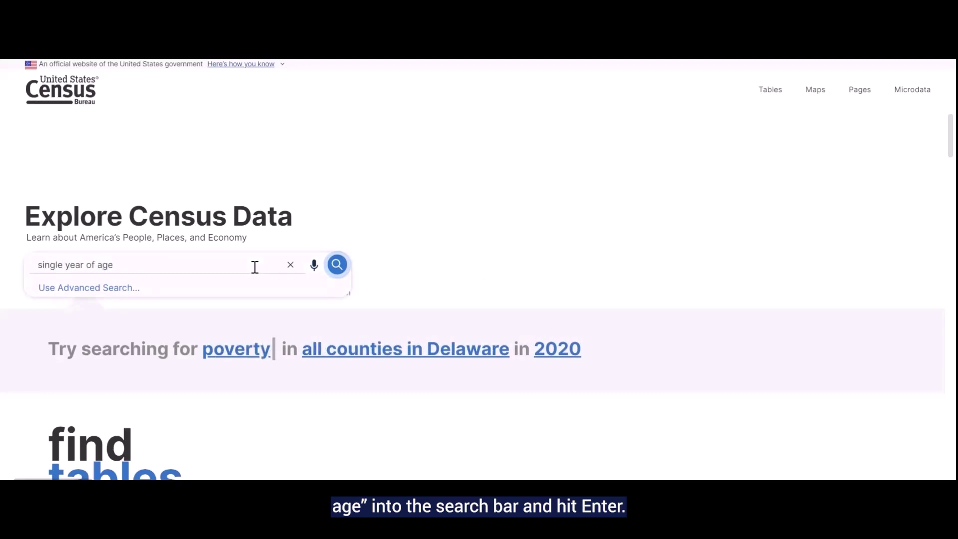
{"action": "key", "text": "Return"}
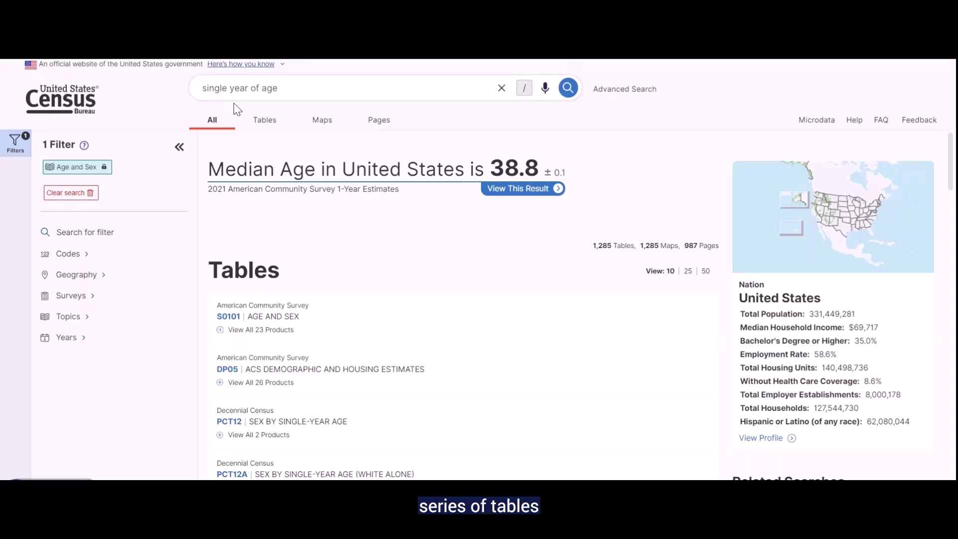
{"action": "scroll", "coordinate": [343, 234], "scroll_direction": "down", "scroll_amount": 3}
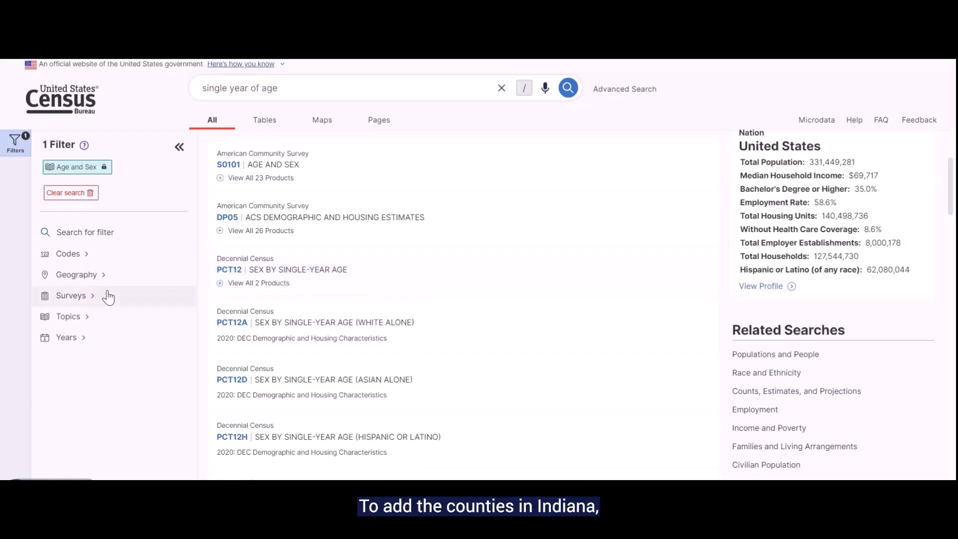
Step: Filter the geography to County, including All Counties within Indiana
{"action": "left_click", "coordinate": [92, 278]}
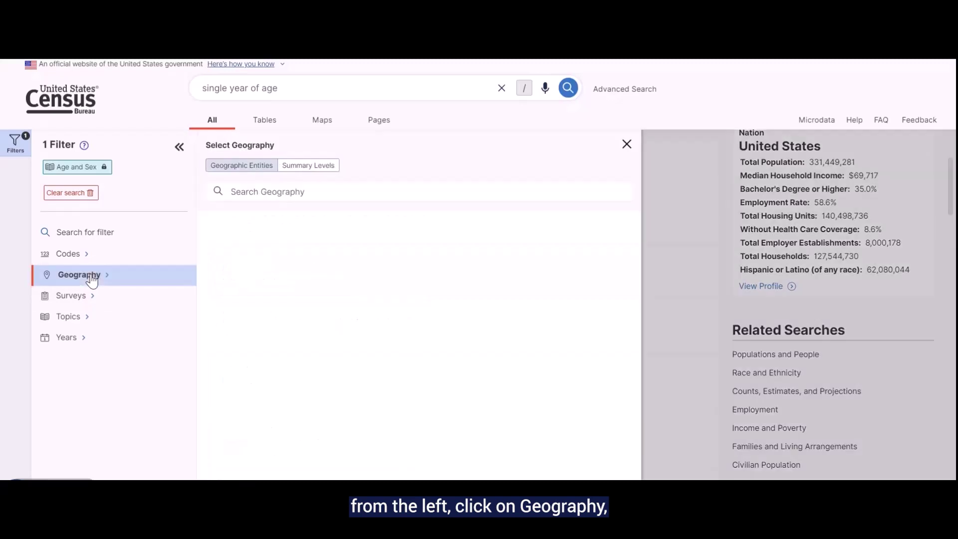
{"action": "left_click", "coordinate": [227, 306]}
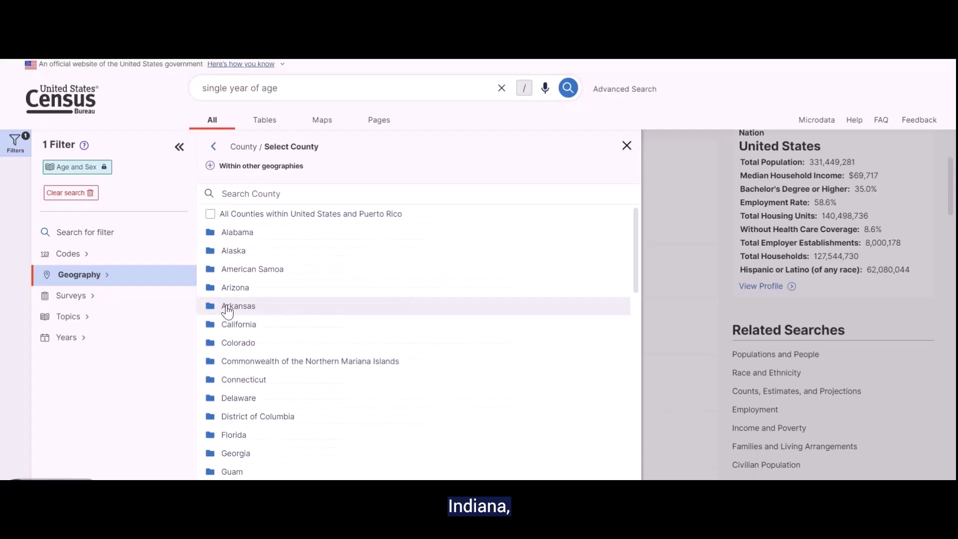
{"action": "scroll", "coordinate": [227, 312], "scroll_direction": "down", "scroll_amount": 5}
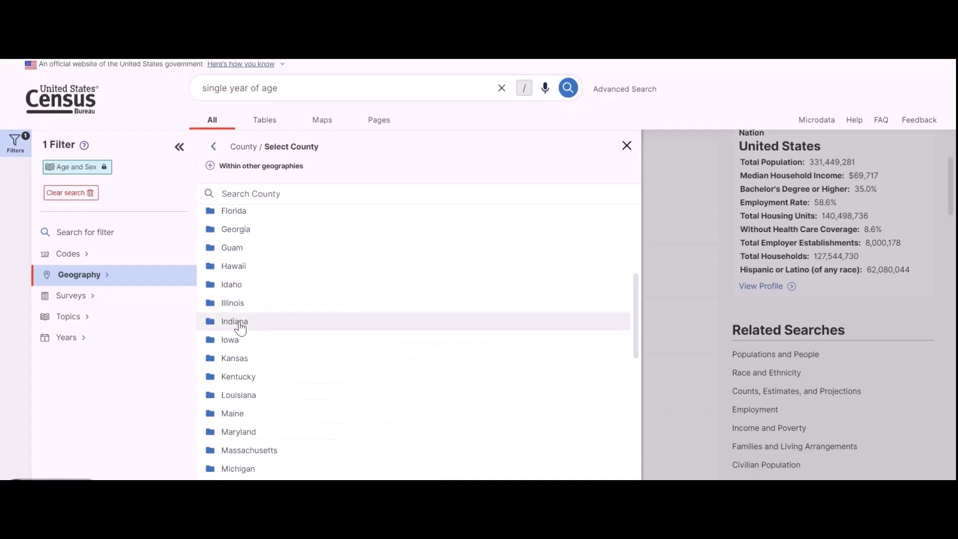
{"action": "left_click", "coordinate": [239, 323]}
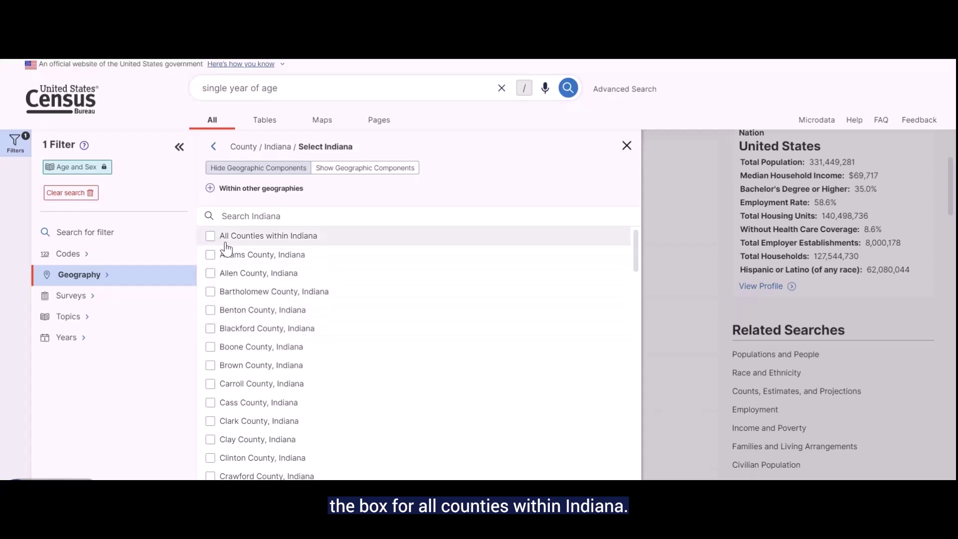
{"action": "left_click", "coordinate": [212, 237]}
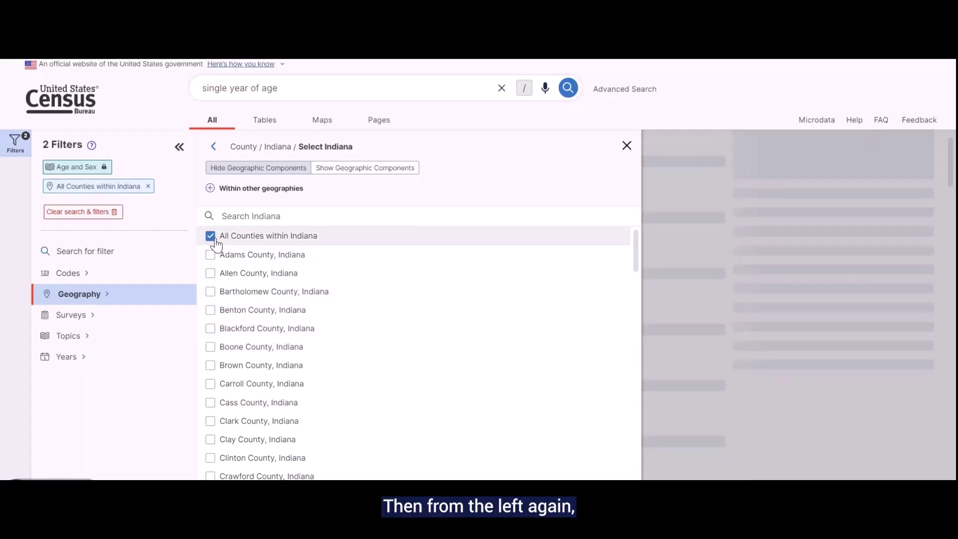
Step: Filter the survey to the Decennial Census Demographic and Housing Characteristics dataset
{"action": "left_click", "coordinate": [109, 326]}
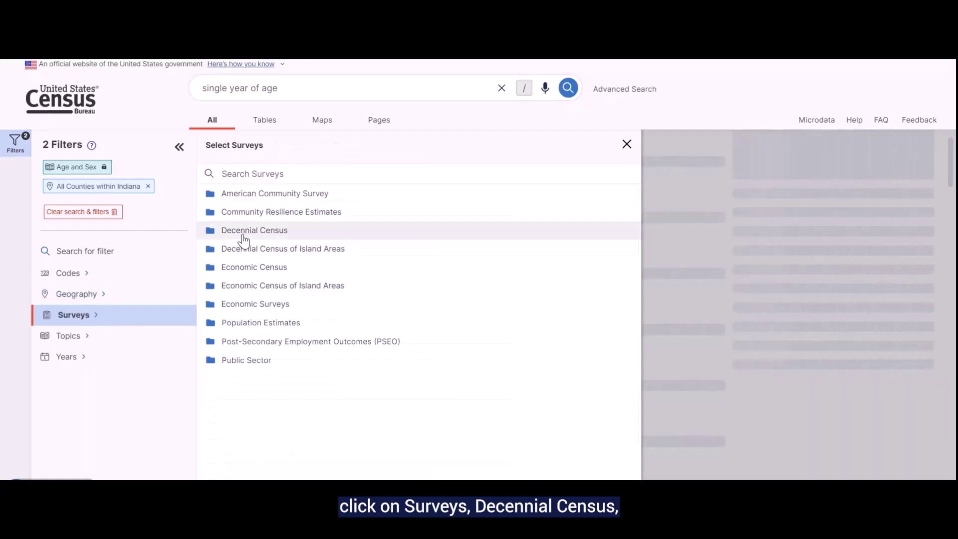
{"action": "left_click", "coordinate": [244, 231]}
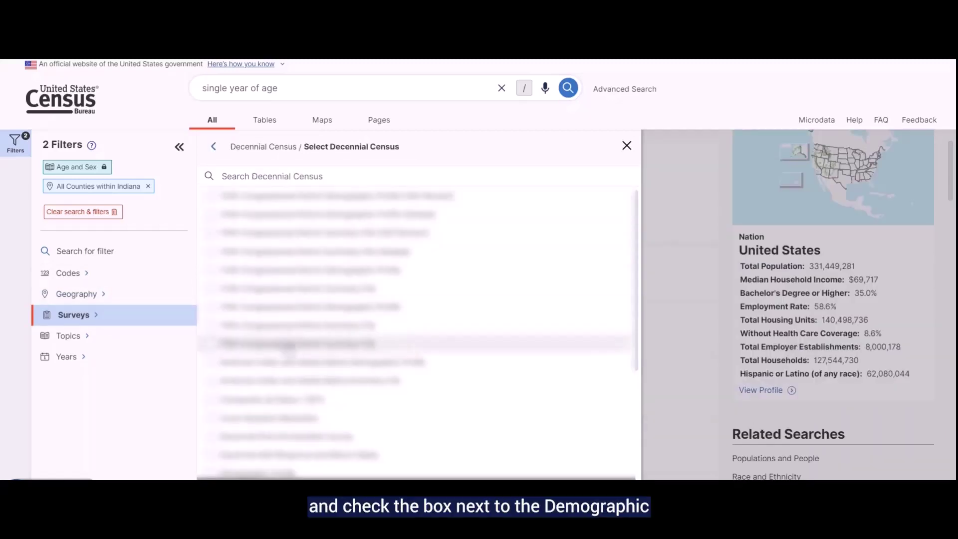
{"action": "scroll", "coordinate": [292, 352], "scroll_direction": "down", "scroll_amount": 3}
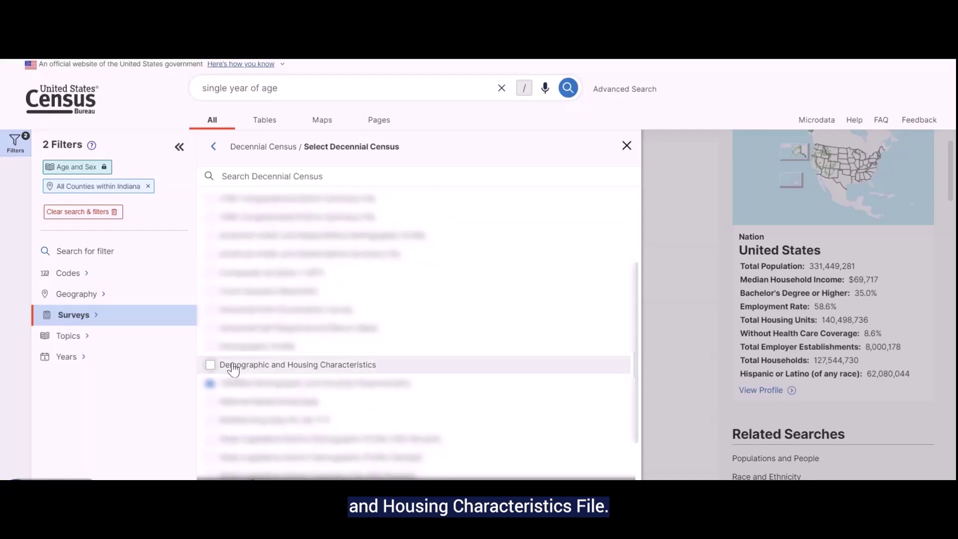
{"action": "left_click", "coordinate": [210, 369]}
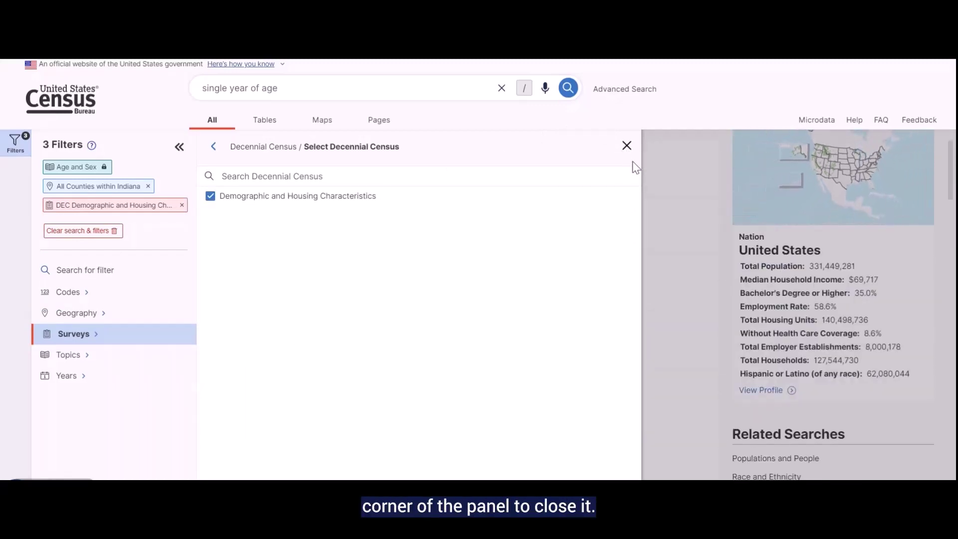
Step: Open the PCT12 Sex by Single-Year Age result and open its exported .xlsx workbook
{"action": "left_click", "coordinate": [627, 146]}
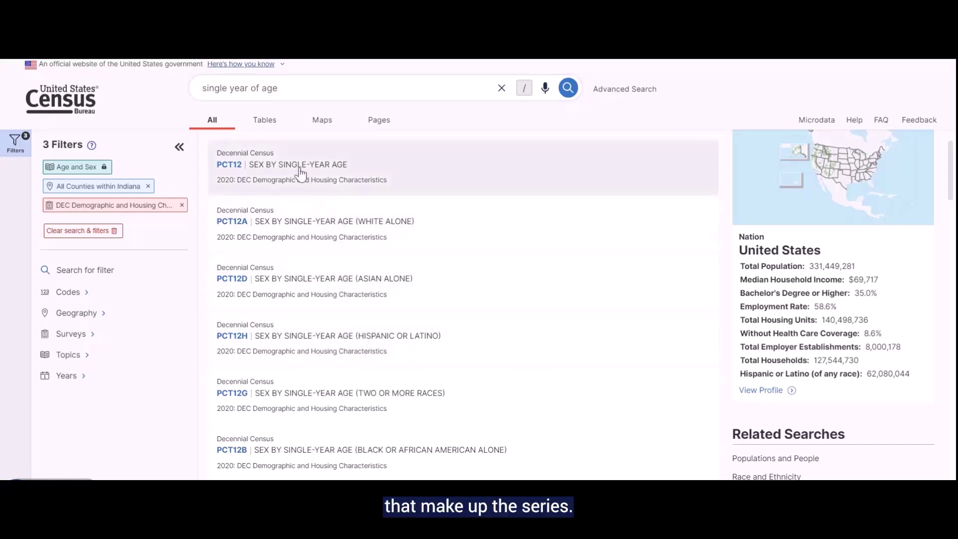
{"action": "left_click", "coordinate": [299, 164]}
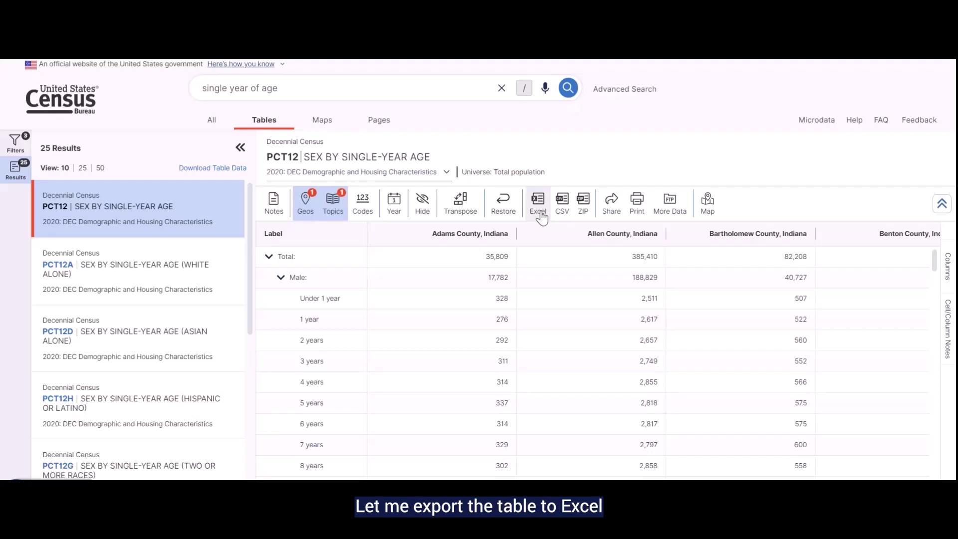
{"action": "left_click", "coordinate": [535, 215]}
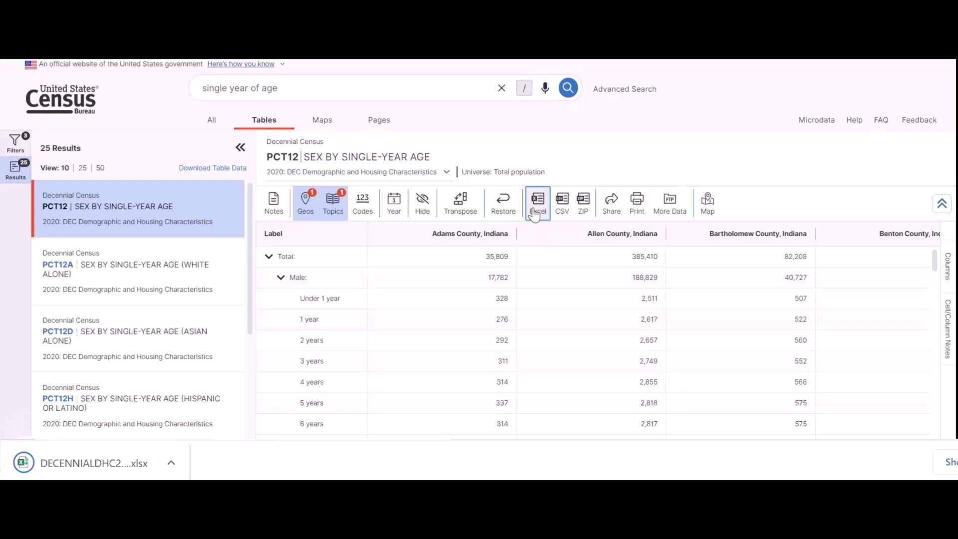
{"action": "left_click", "coordinate": [131, 467]}
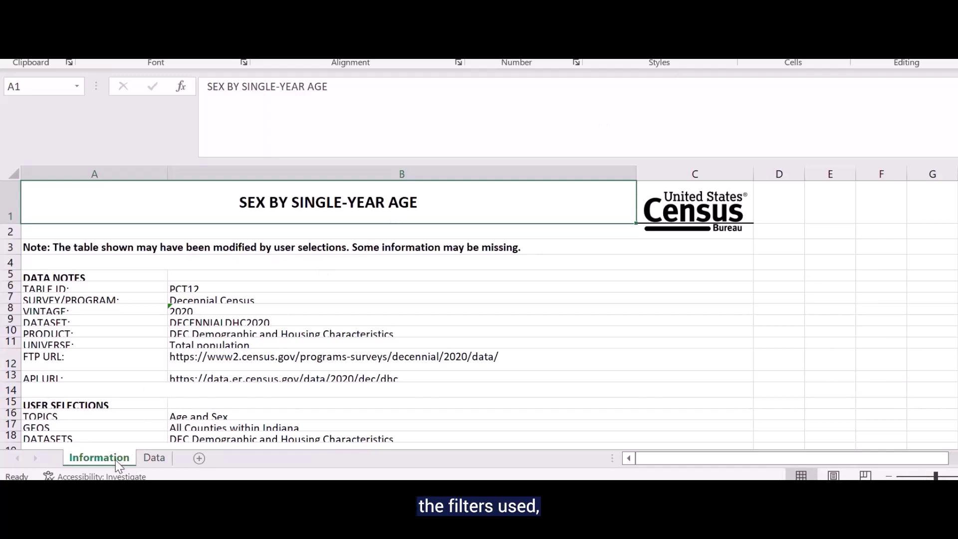
Step: View the Data sheet and scroll through the Indiana county counts by single-year age
{"action": "left_click", "coordinate": [156, 459]}
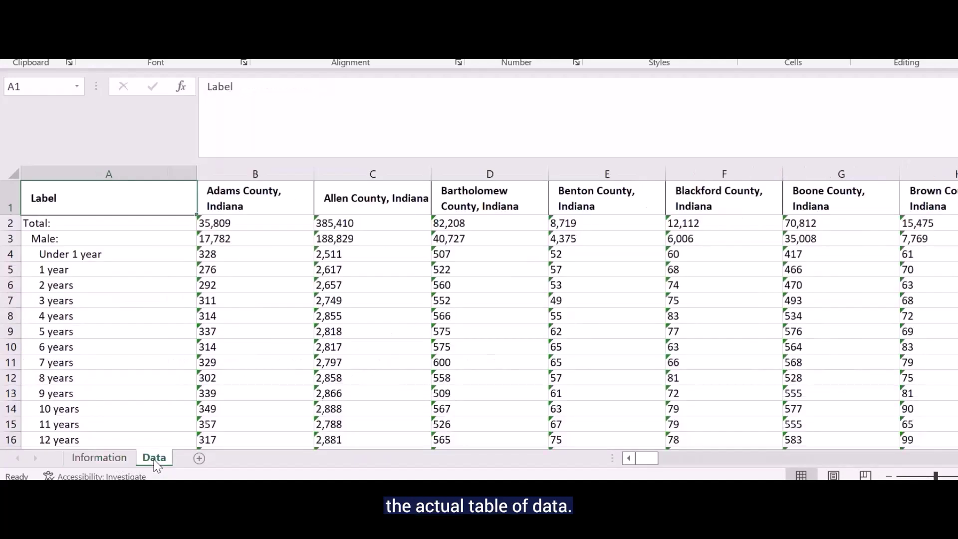
{"action": "scroll", "coordinate": [367, 379], "scroll_direction": "down", "scroll_amount": 7}
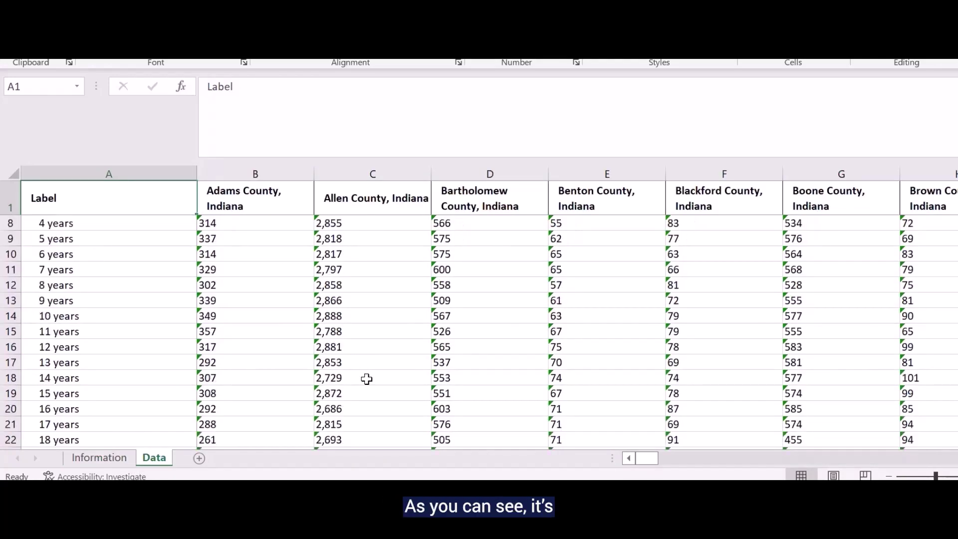
{"action": "scroll", "coordinate": [367, 380], "scroll_direction": "down", "scroll_amount": 2}
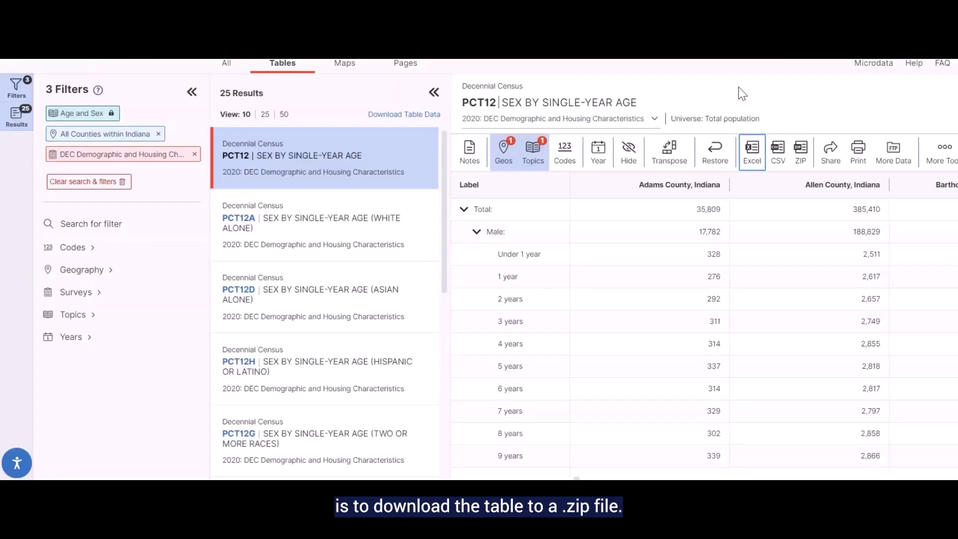
Step: Download the 2020 PCT12 table as a CSV ZIP and open the ZIP file
{"action": "left_click", "coordinate": [801, 158]}
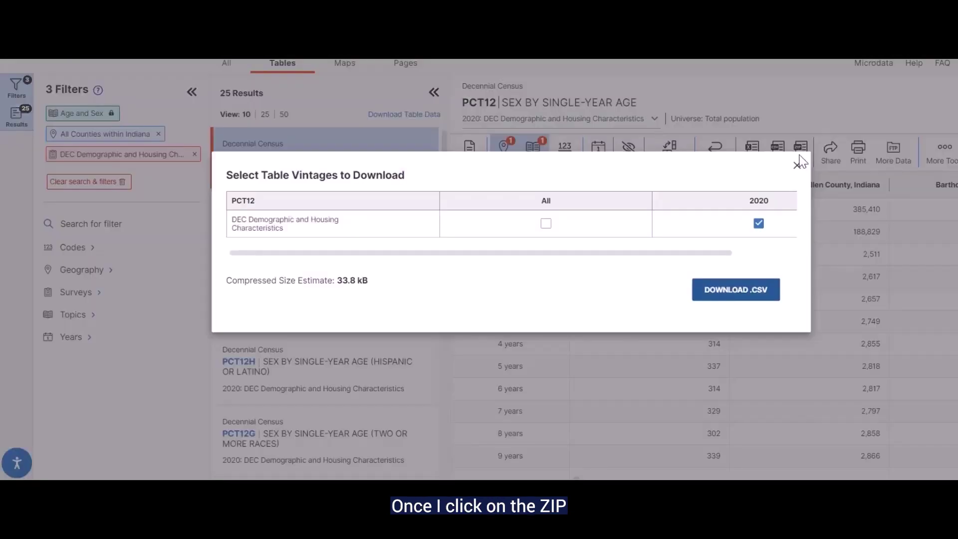
{"action": "left_click", "coordinate": [745, 298]}
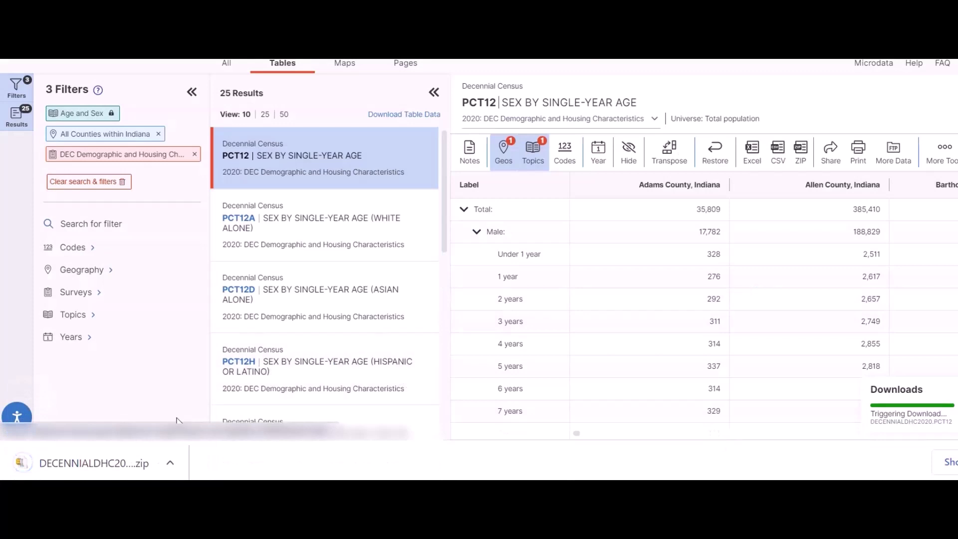
{"action": "left_click", "coordinate": [100, 460]}
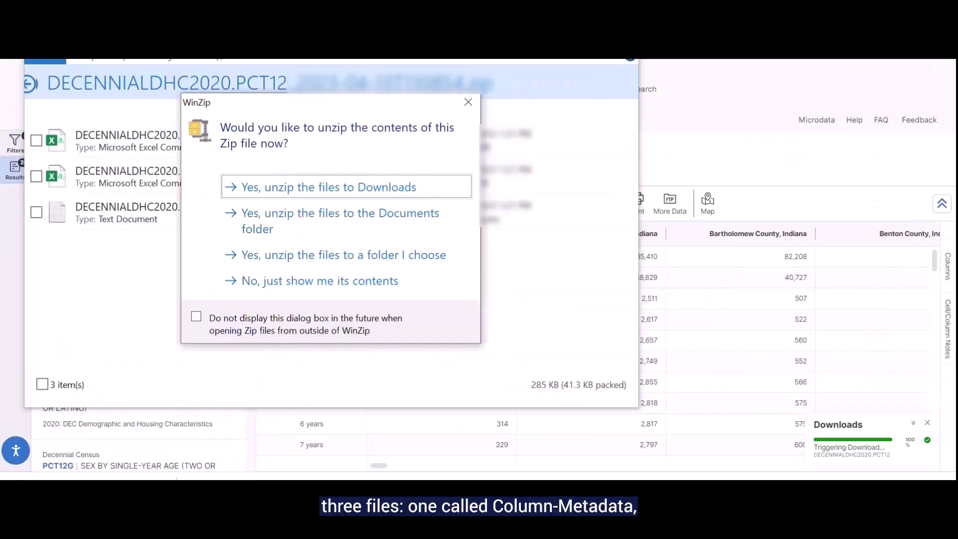
Step: Unzip the three files into the Downloads folder
{"action": "left_click", "coordinate": [323, 187]}
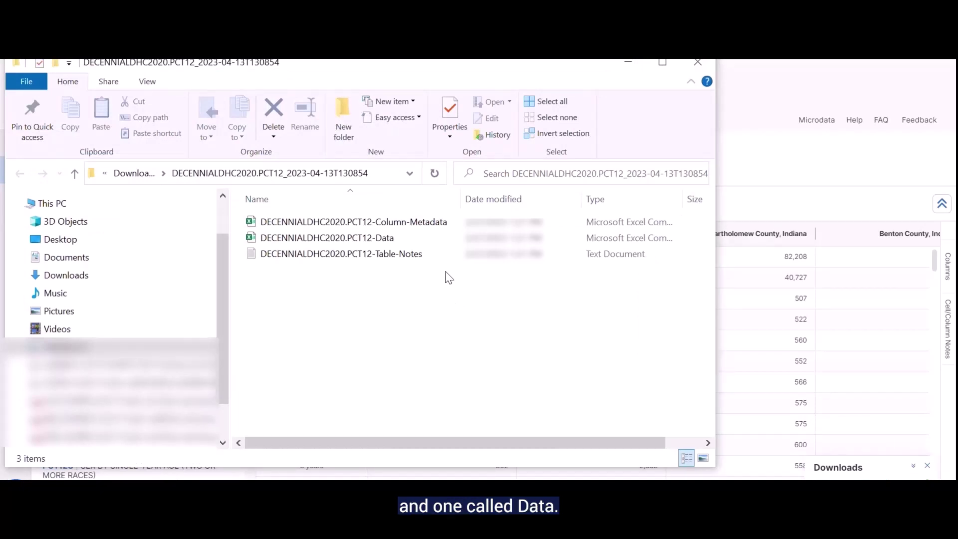
Step: Open DECENNIALDHC2020.PCT12-Data from the extracted folder
{"action": "double_click", "coordinate": [398, 238]}
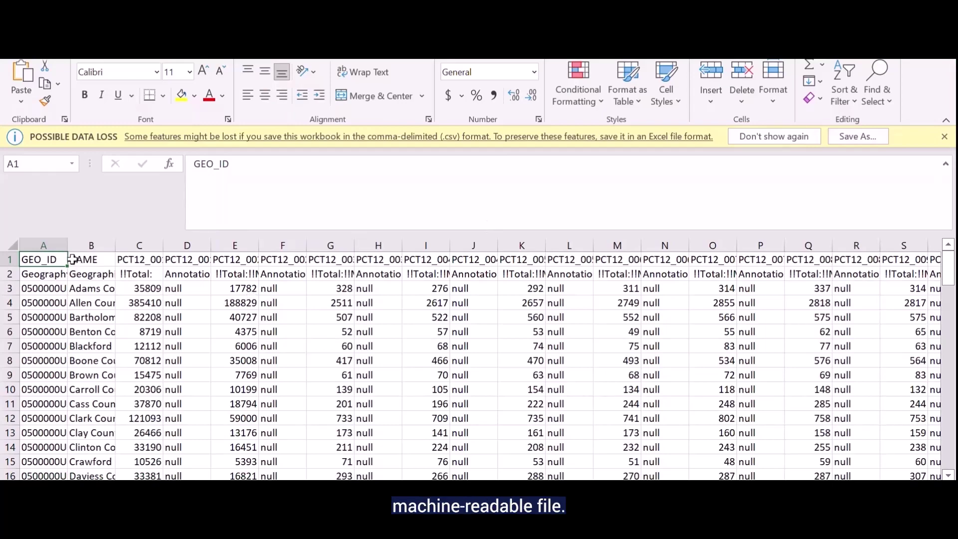
Step: Widen column A to show full GEO_ID codes and select the column
{"action": "left_click_drag", "start_coordinate": [67, 245], "coordinate": [150, 260]}
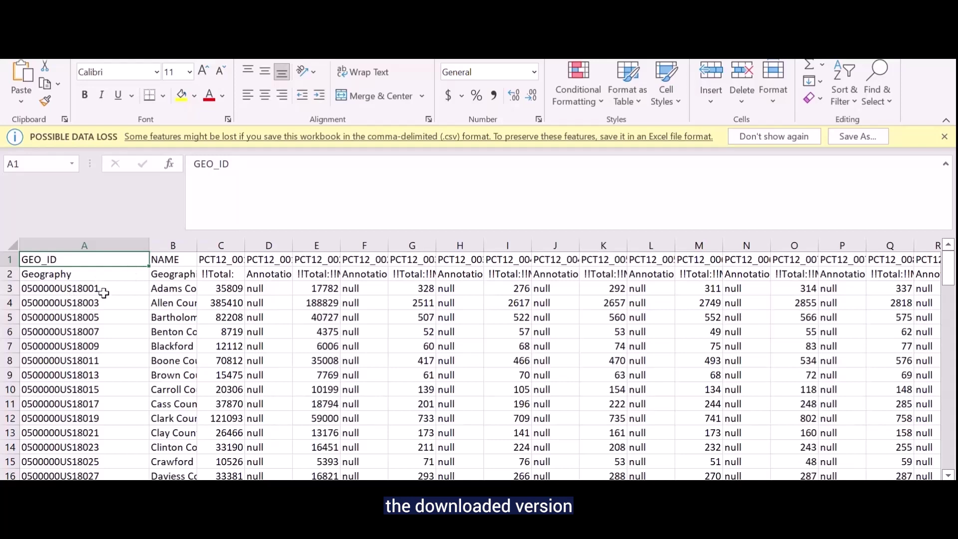
{"action": "left_click", "coordinate": [87, 240]}
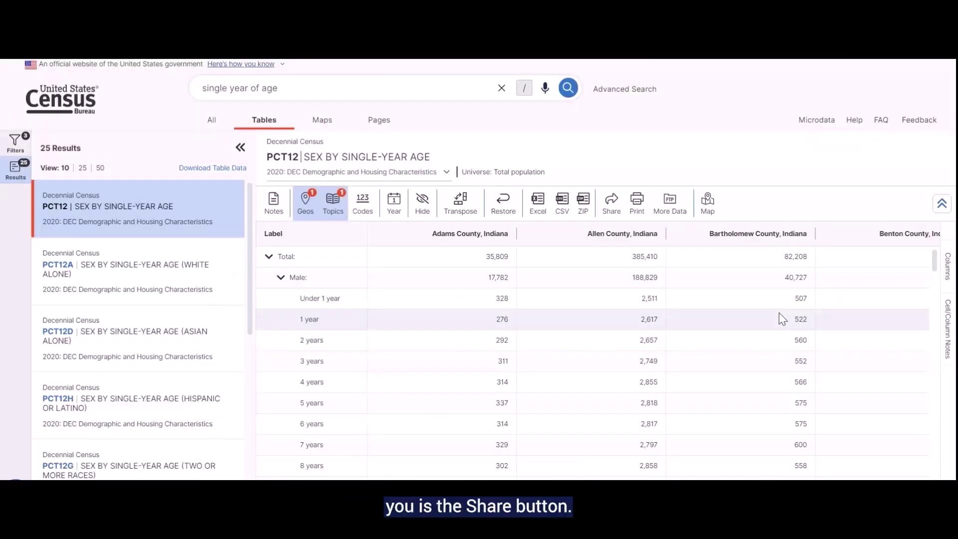
{"action": "left_click", "coordinate": [613, 205]}
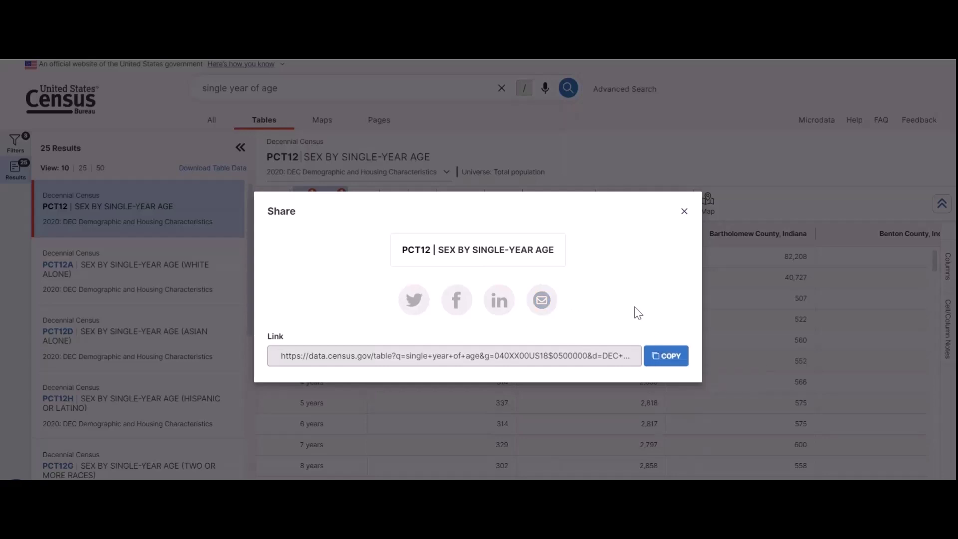
{"action": "left_click", "coordinate": [684, 212]}
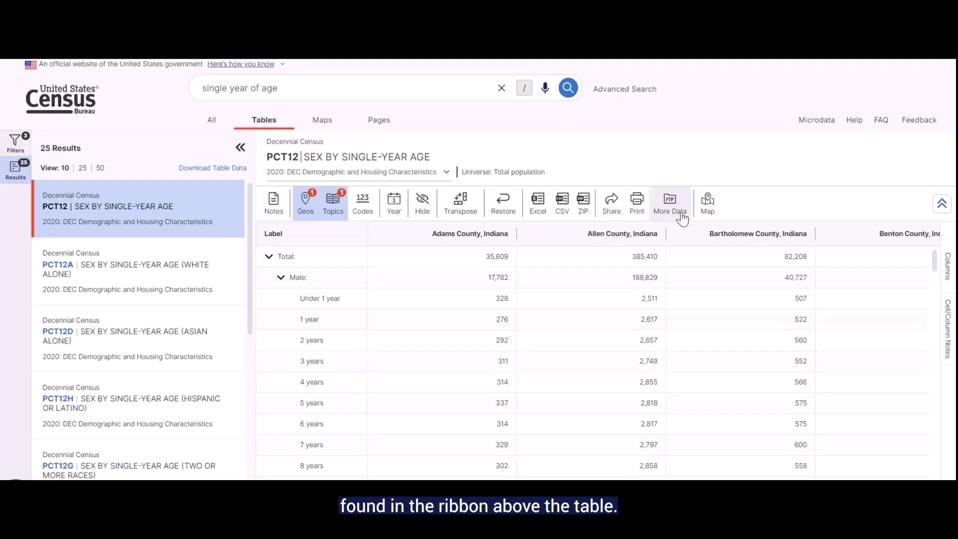
Step: Bring up the More Data link to the FTP site for larger PCT12 files
{"action": "left_click", "coordinate": [671, 221]}
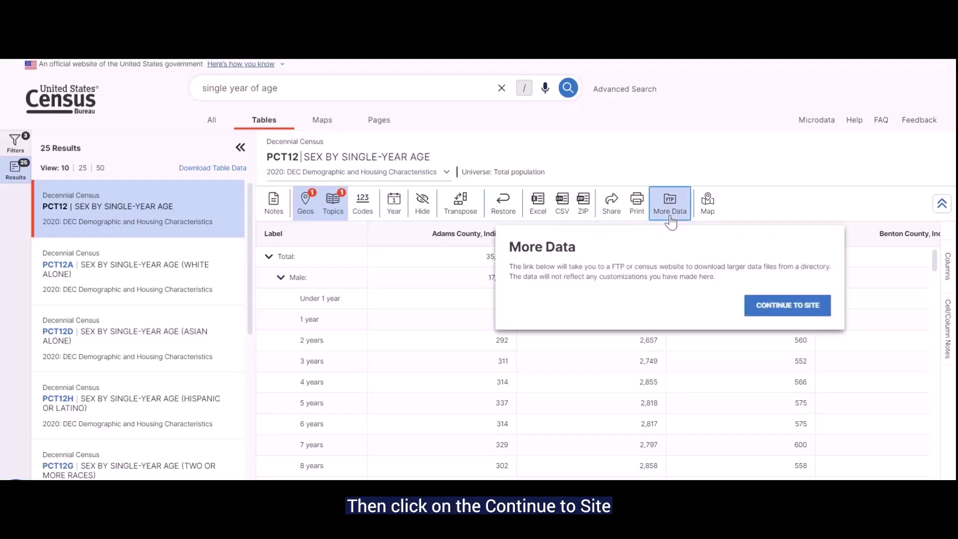